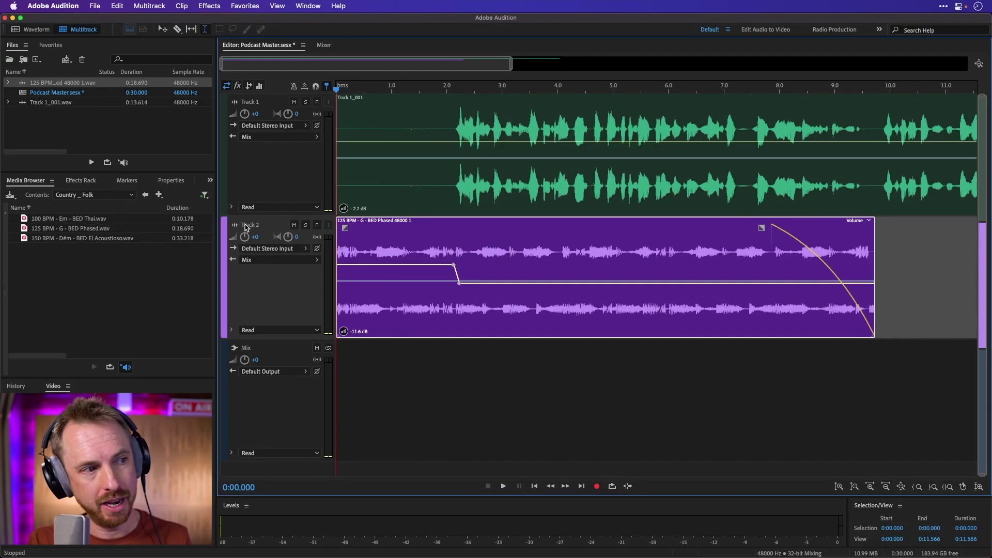
# Rename Track 2 to 'Music' and Track 1 to 'Host'
pyautogui.click(246, 225)
pyautogui.press('Return')
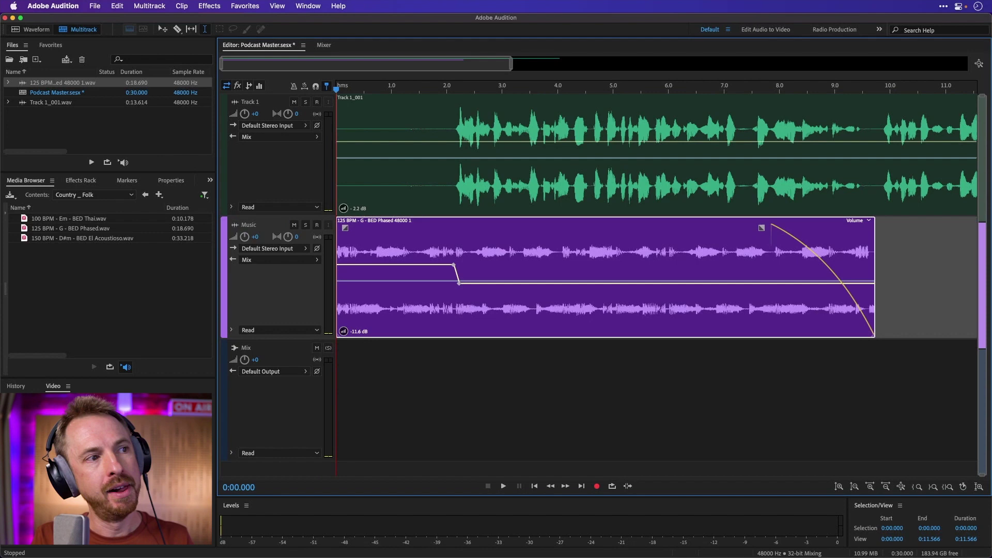
pyautogui.click(256, 103)
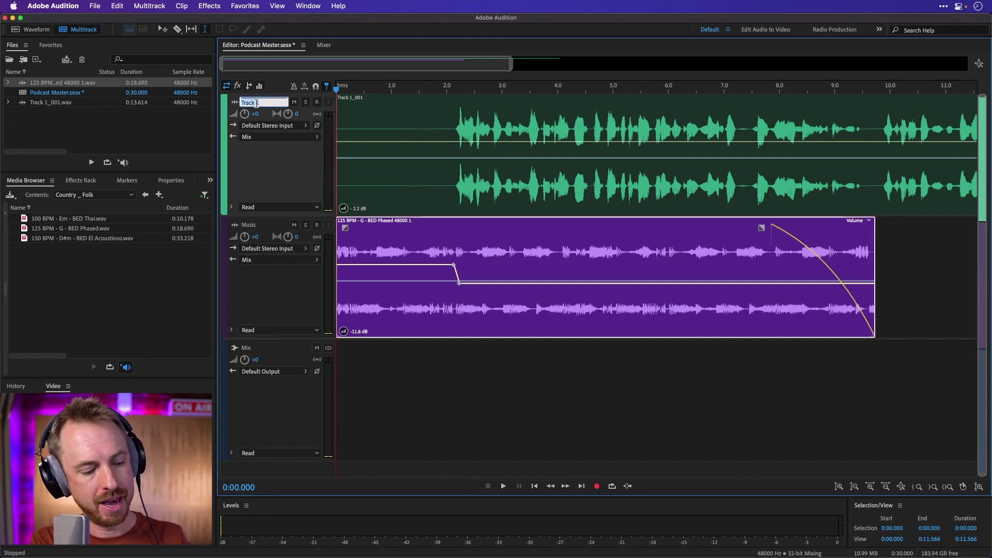
pyautogui.write('Host')
pyautogui.press('Return')
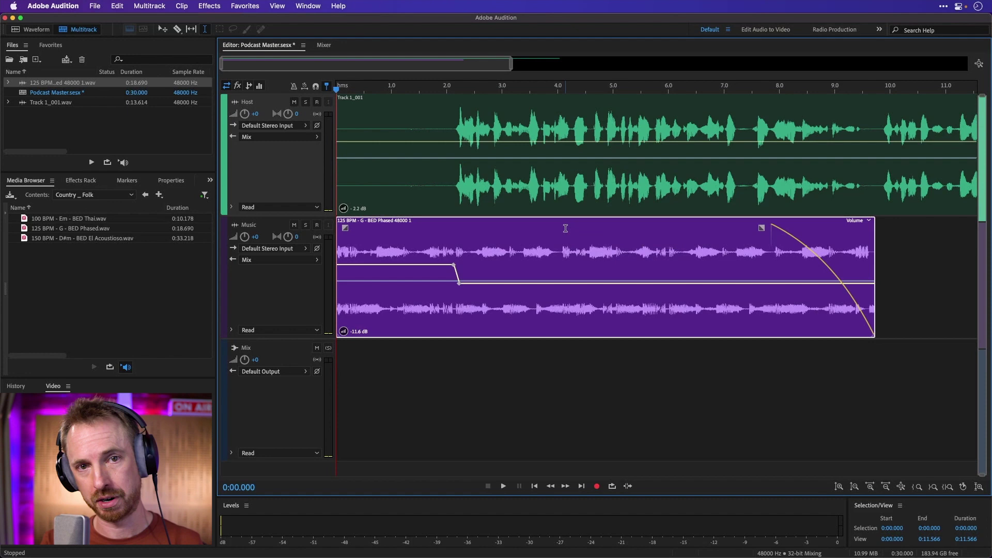
# Play the mix through once, then select the Mix master track
pyautogui.press('space')
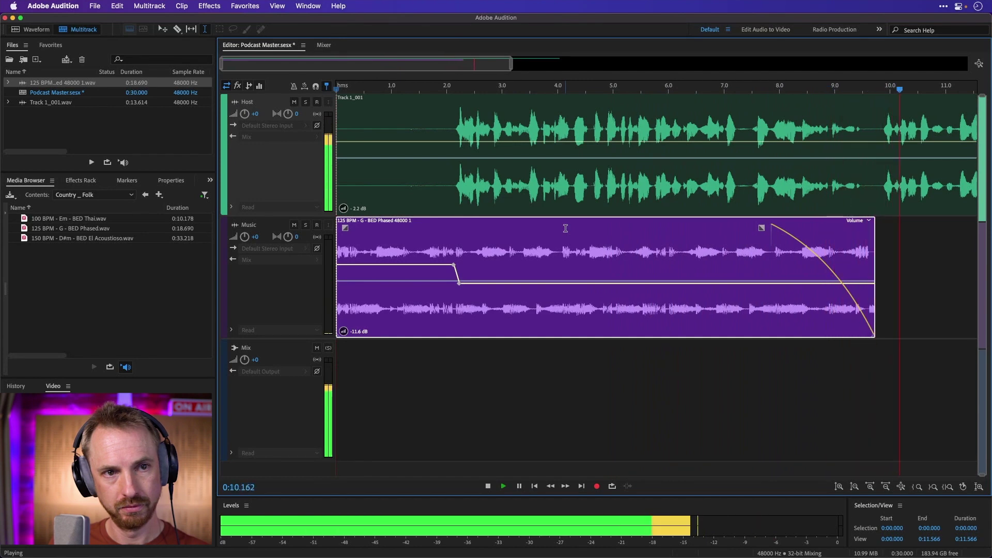
pyautogui.press('space')
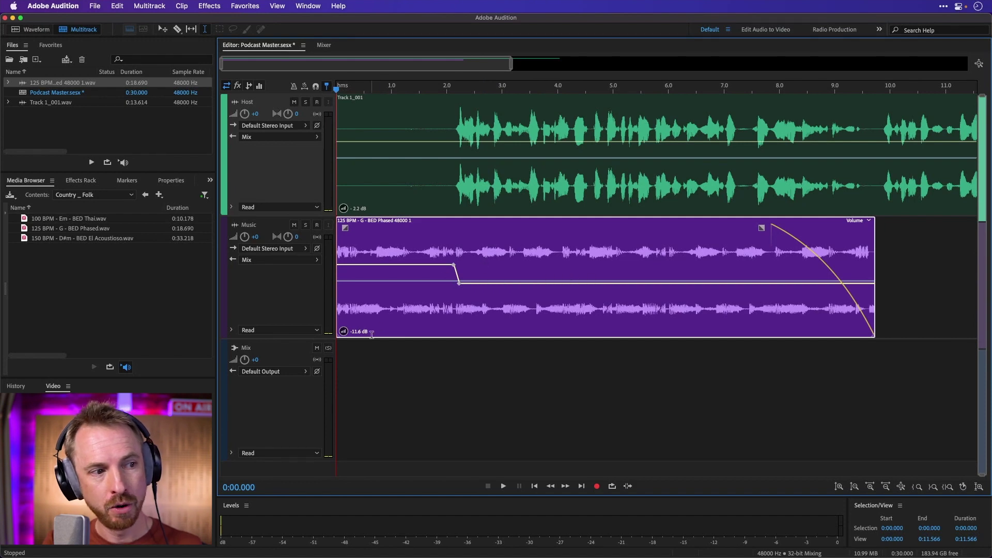
pyautogui.click(337, 369)
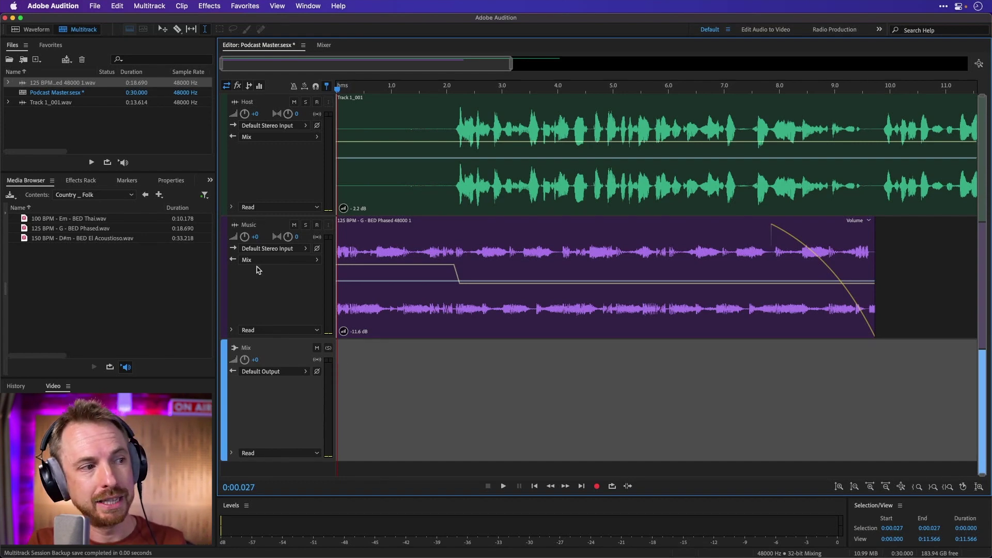
# Add Mastering to the Mix track's first effect slot with the Subtle Clarity preset, adjusting reverb
pyautogui.click(92, 181)
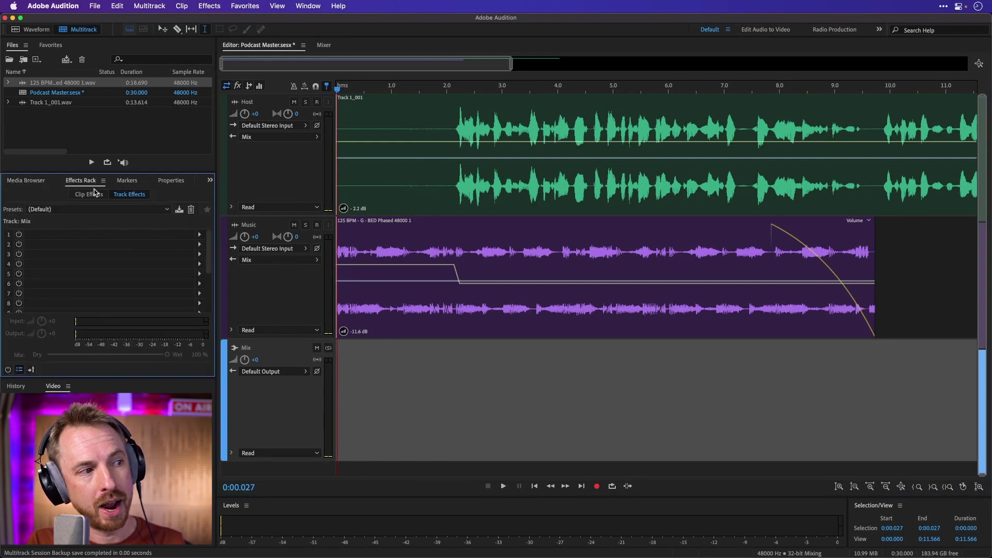
pyautogui.click(199, 235)
pyautogui.moveTo(260, 344)
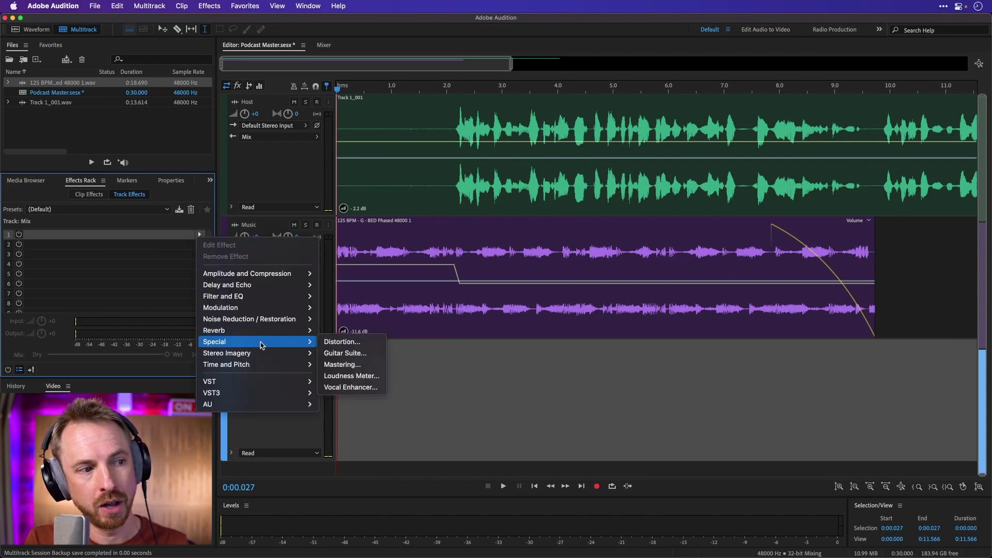
pyautogui.click(355, 365)
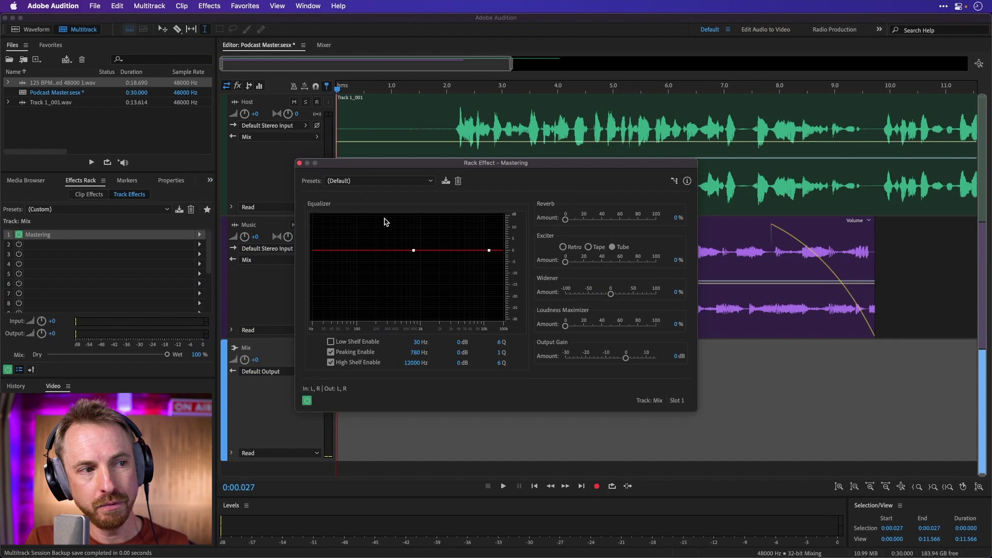
pyautogui.click(387, 181)
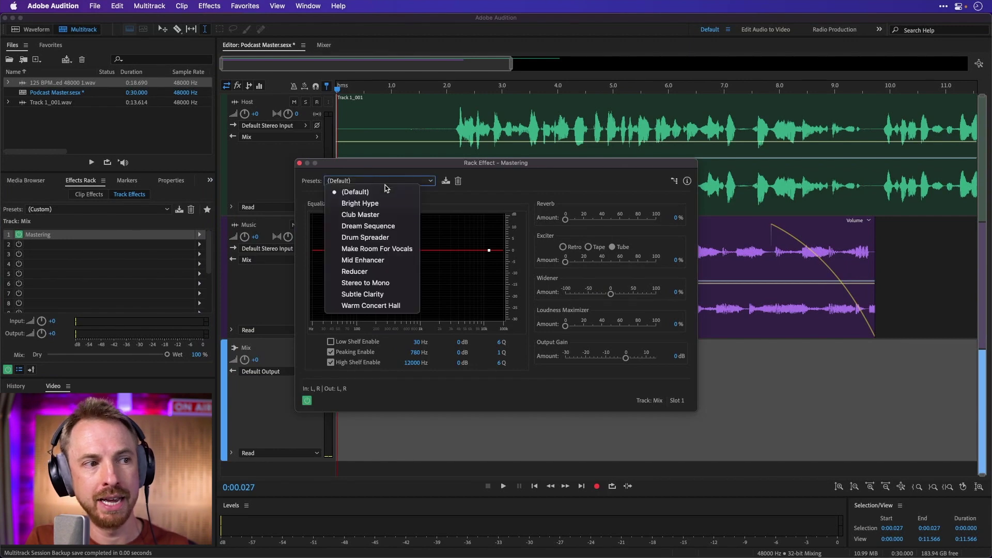
pyautogui.click(385, 294)
pyautogui.click(583, 220)
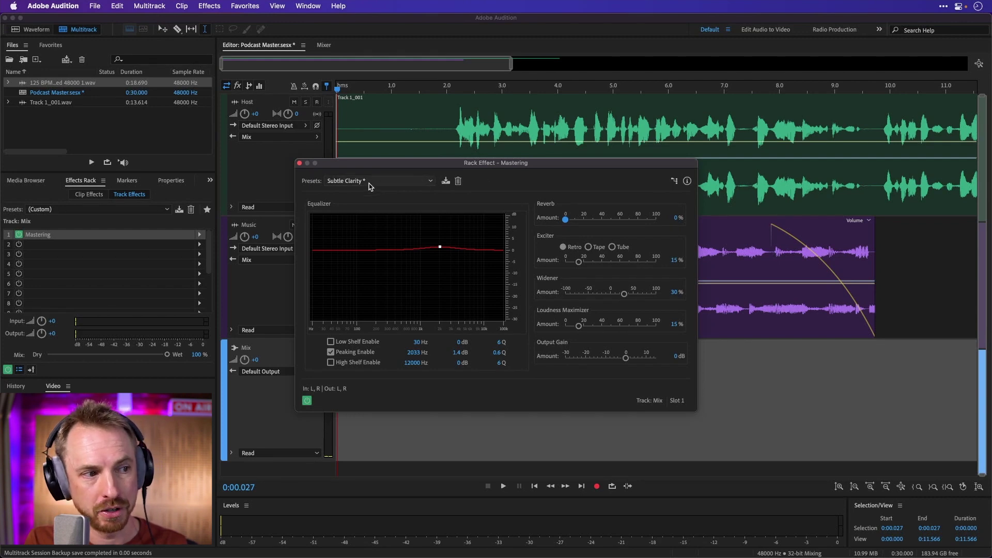
# Play the mix, toggling Mastering off and on to compare processed and bypassed sound
pyautogui.press('space')
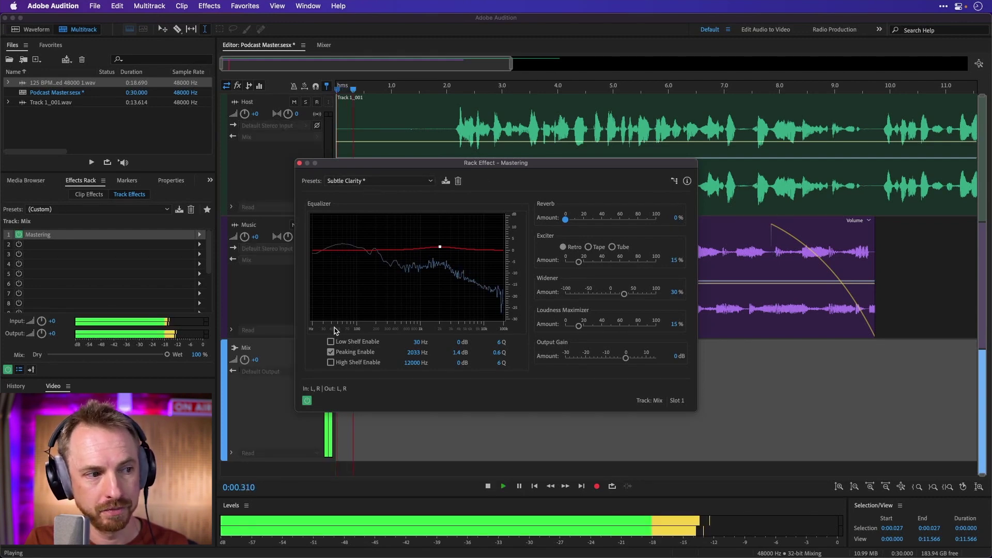
pyautogui.click(307, 401)
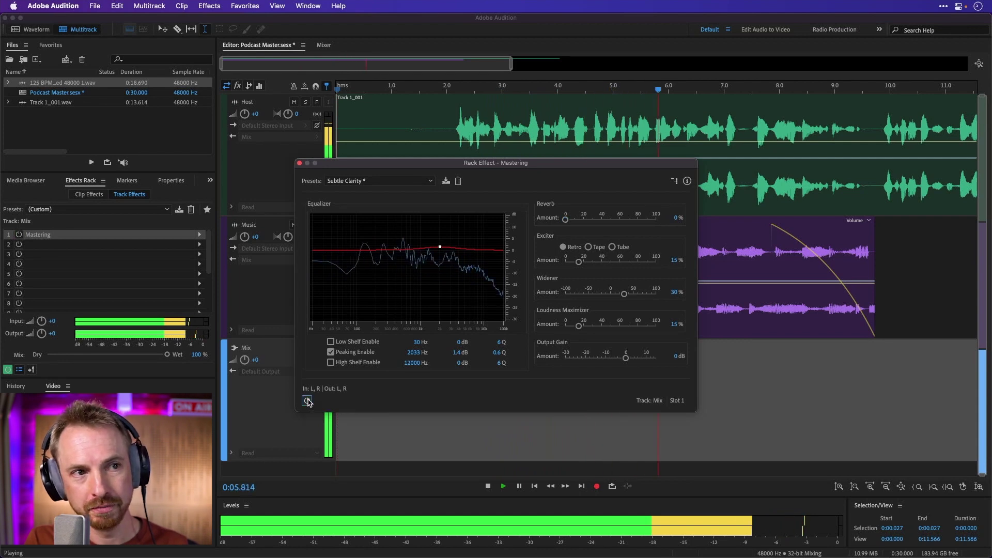
pyautogui.click(307, 401)
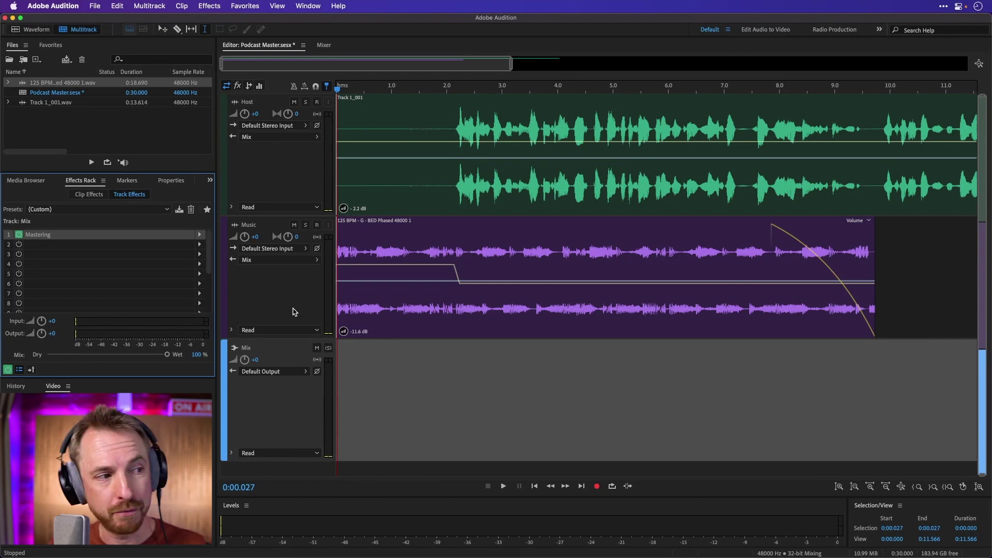
# Insert a Loudness Meter in the Mix track's second slot and set the Apple Podcast preset
pyautogui.click(201, 245)
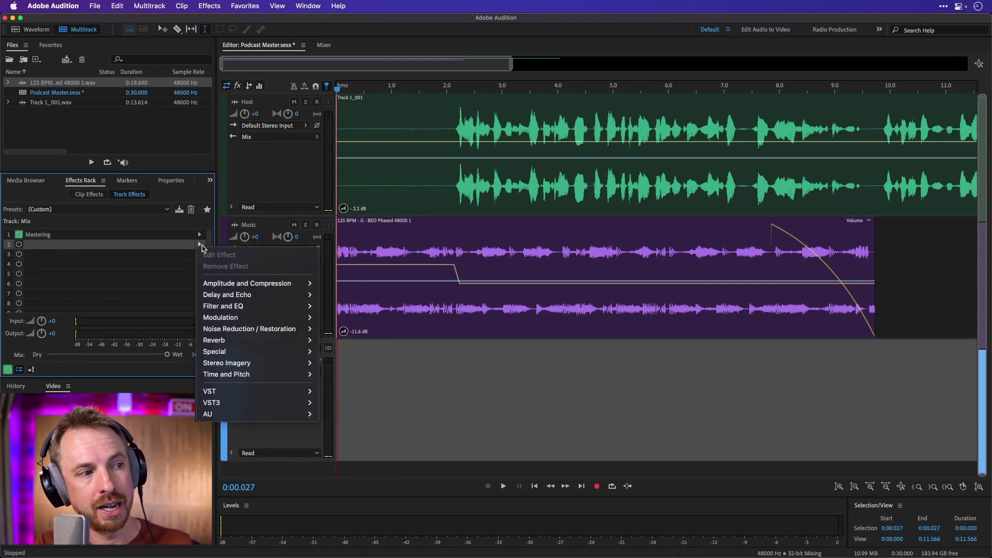
pyautogui.moveTo(258, 352)
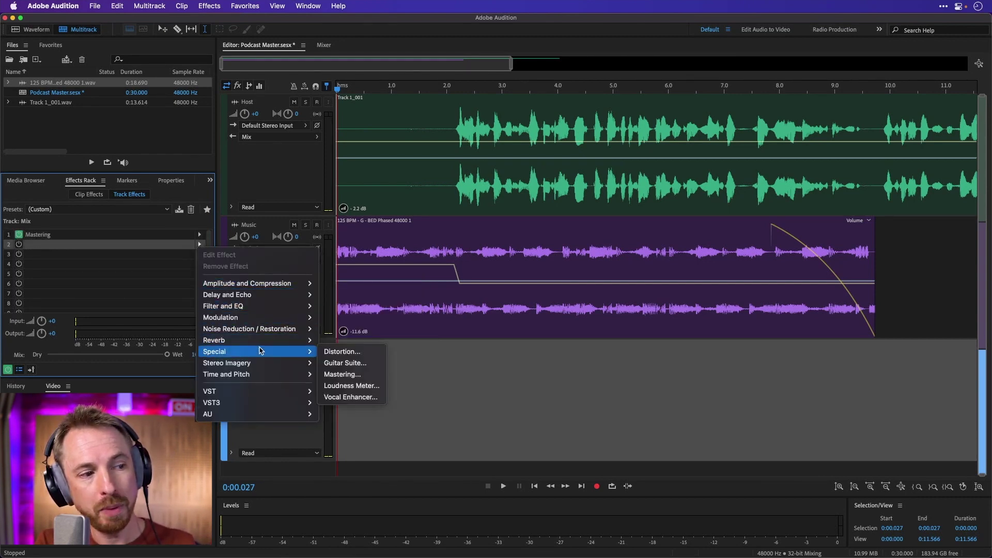
pyautogui.click(340, 385)
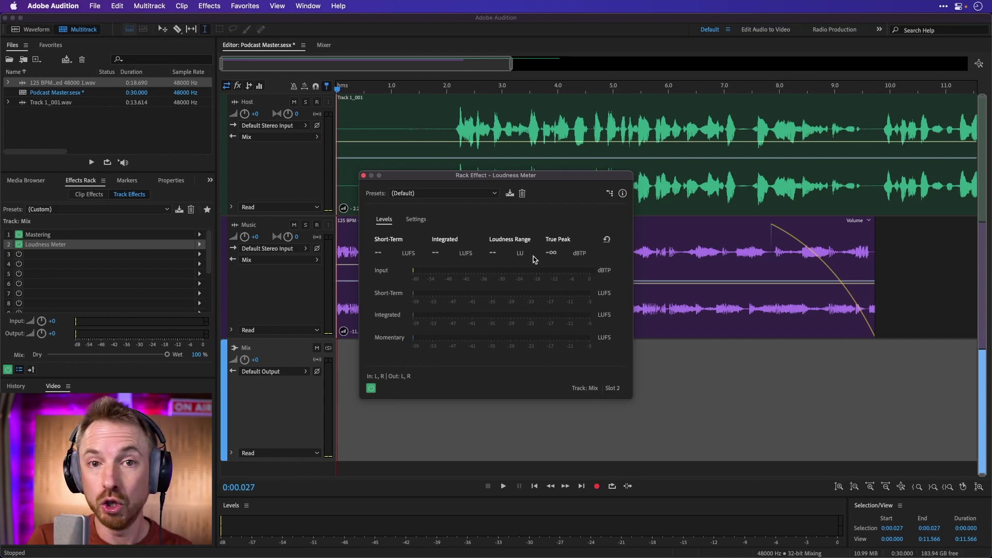
pyautogui.click(474, 193)
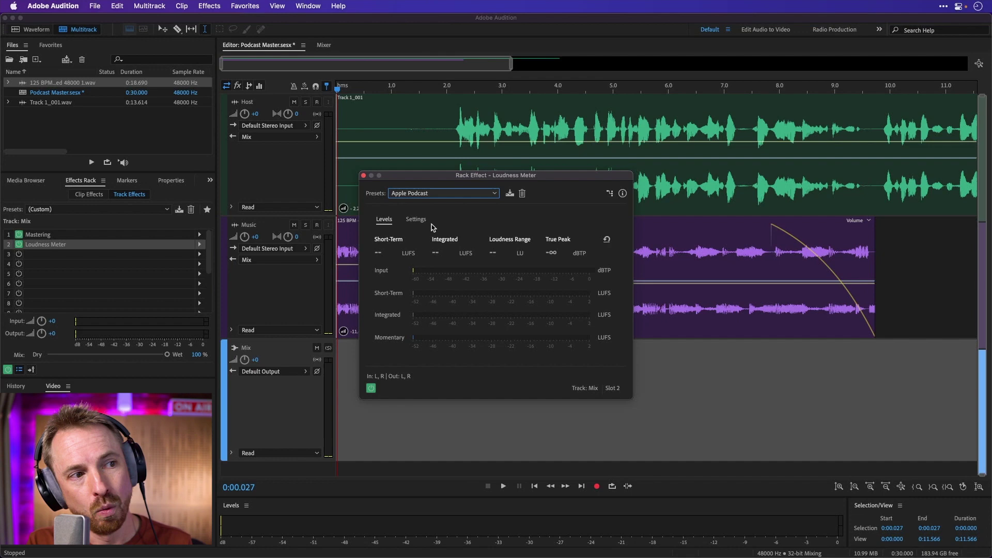
# Check the loudness target settings, then play the mix to measure -16.8 LUFS integrated
pyautogui.click(416, 220)
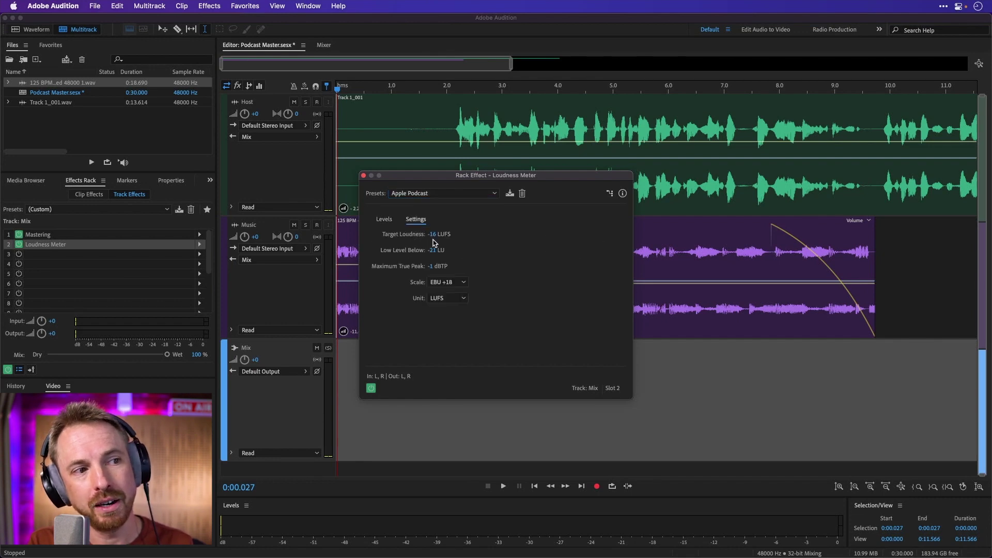
pyautogui.click(383, 219)
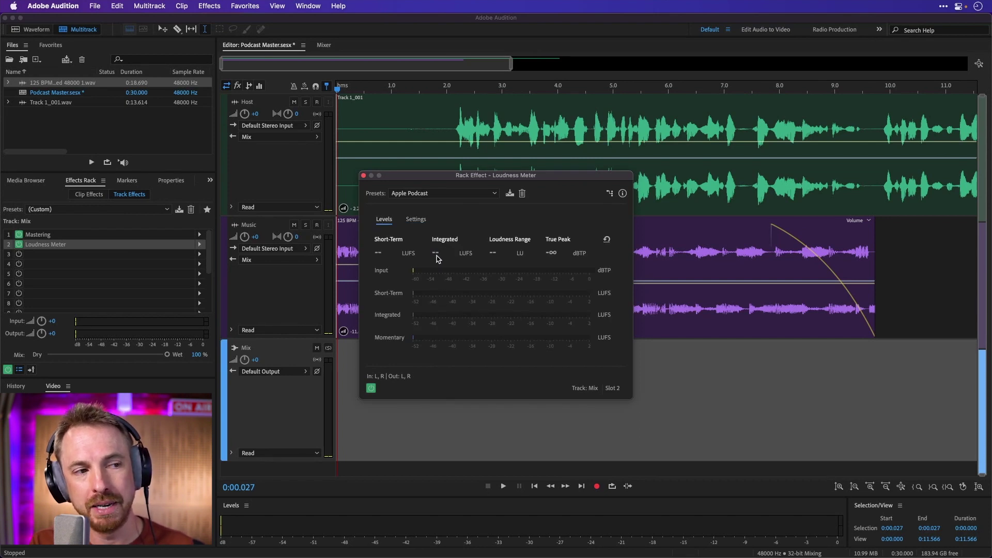
pyautogui.press('space')
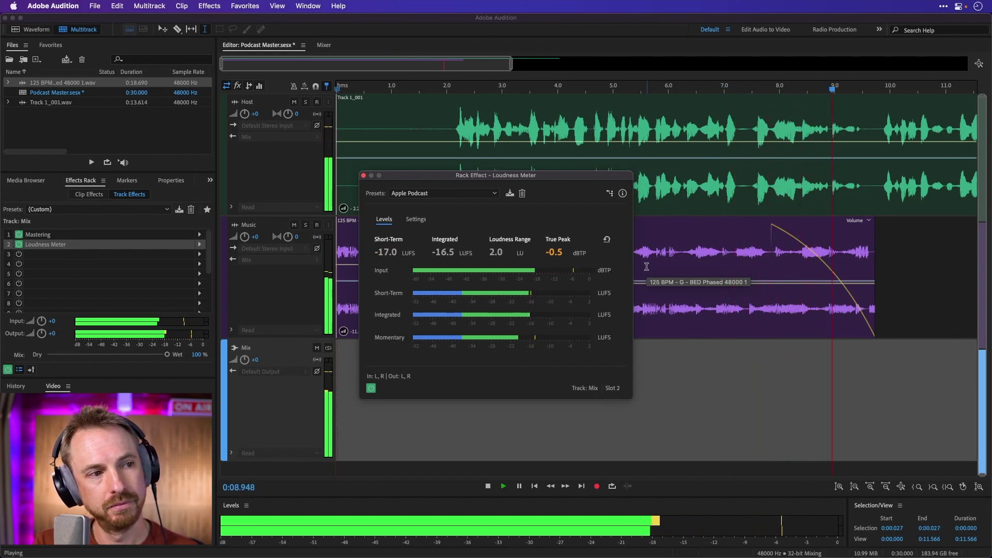
pyautogui.press('space')
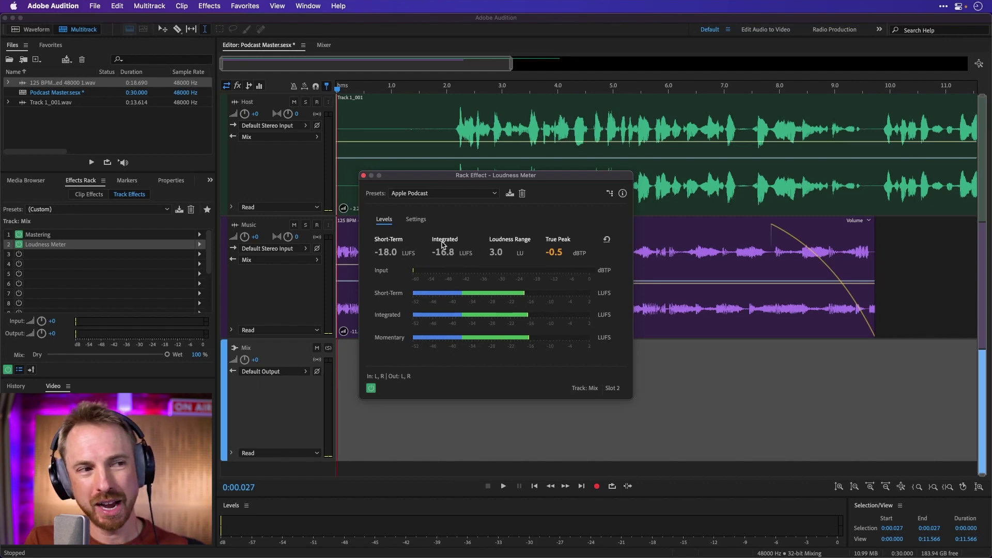
# Move the Loudness Meter to slot 3 and insert Amplify in slot 2 with 0.82 dB gain
pyautogui.click(71, 254)
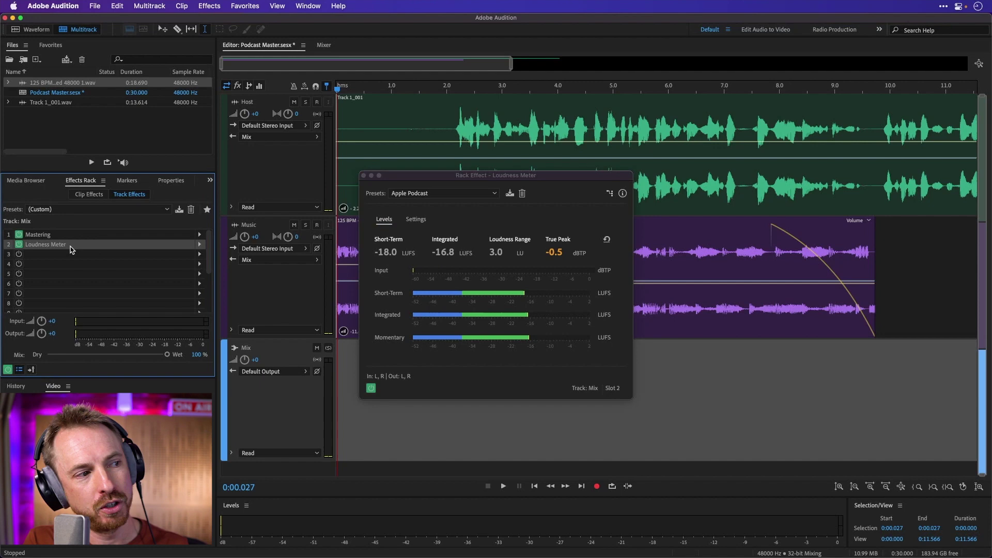
pyautogui.moveTo(71, 254); pyautogui.dragTo(77, 254)
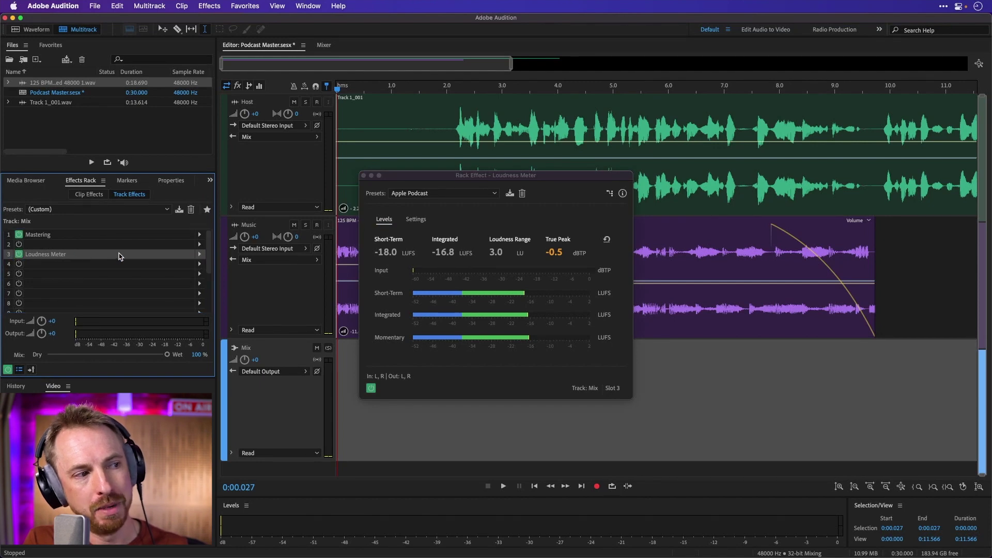
pyautogui.click(200, 245)
pyautogui.moveTo(255, 283)
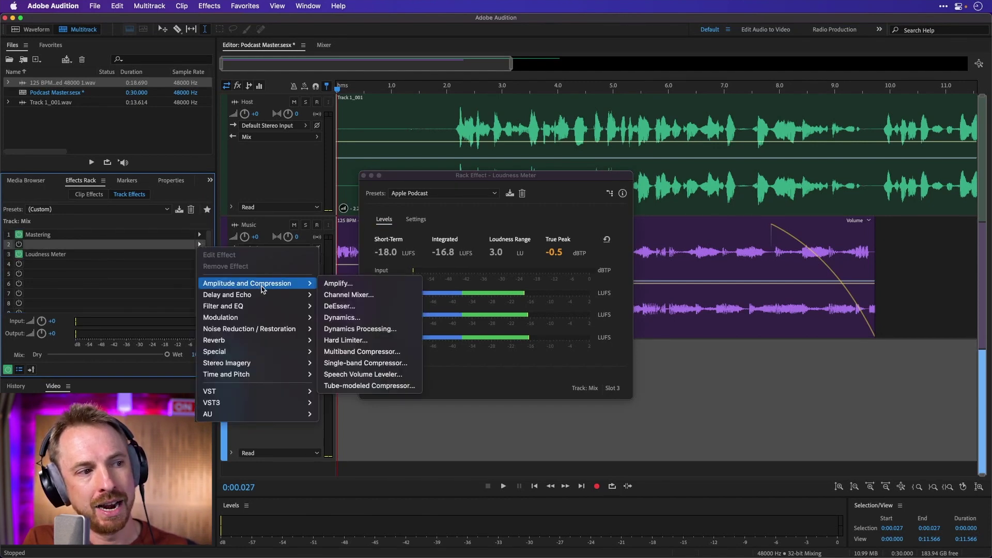
pyautogui.click(350, 284)
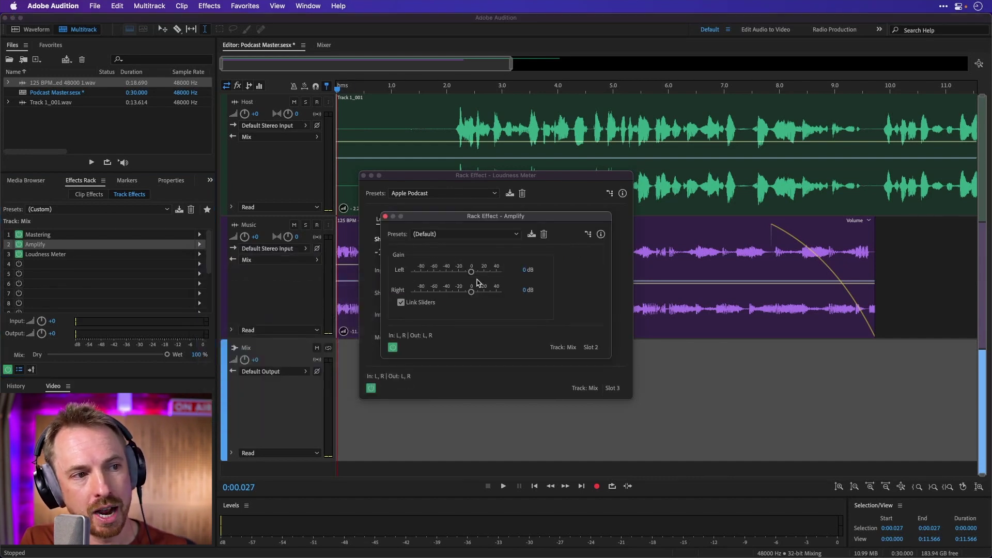
pyautogui.moveTo(474, 275); pyautogui.dragTo(475, 276)
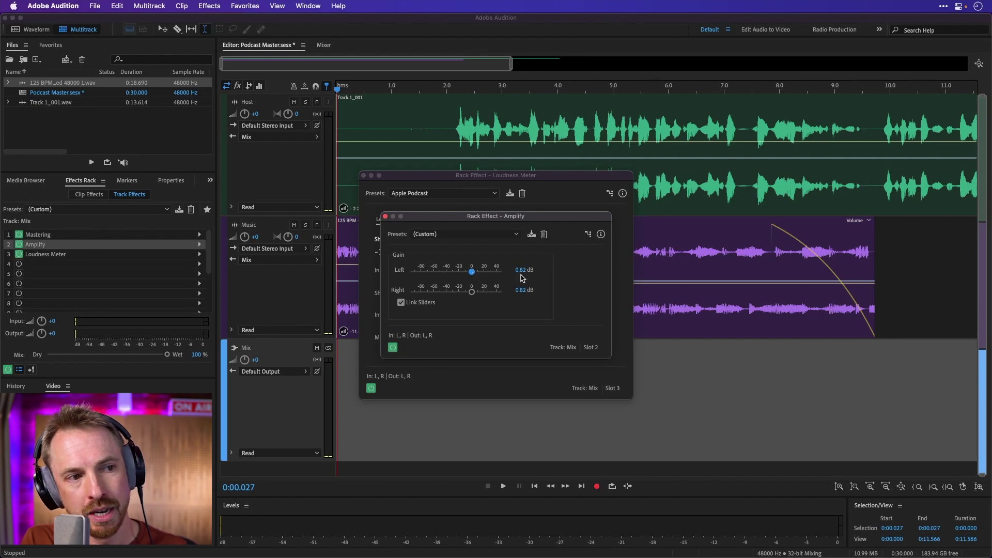
pyautogui.click(385, 216)
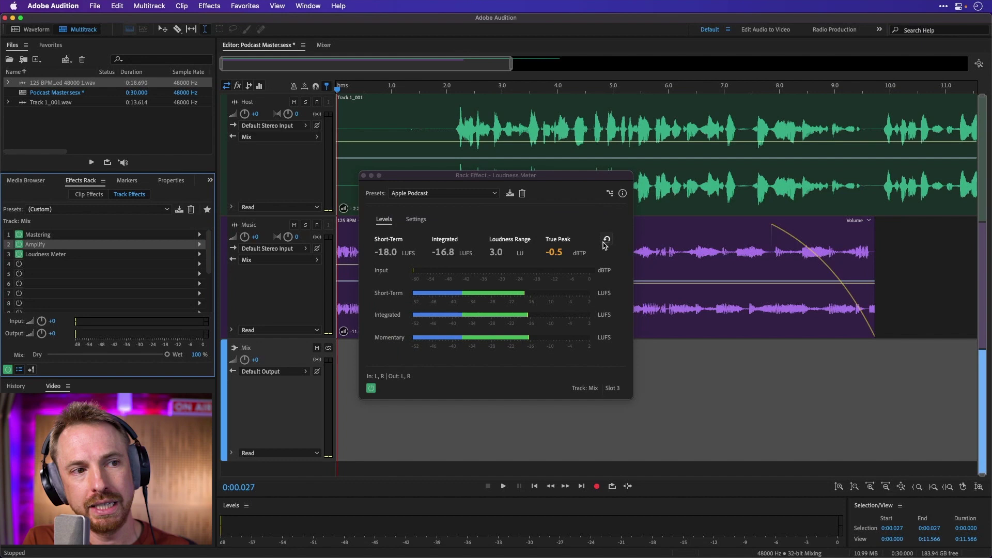
# Reset the loudness meters and replay the mix, reading -15.9 LUFS integrated
pyautogui.click(606, 239)
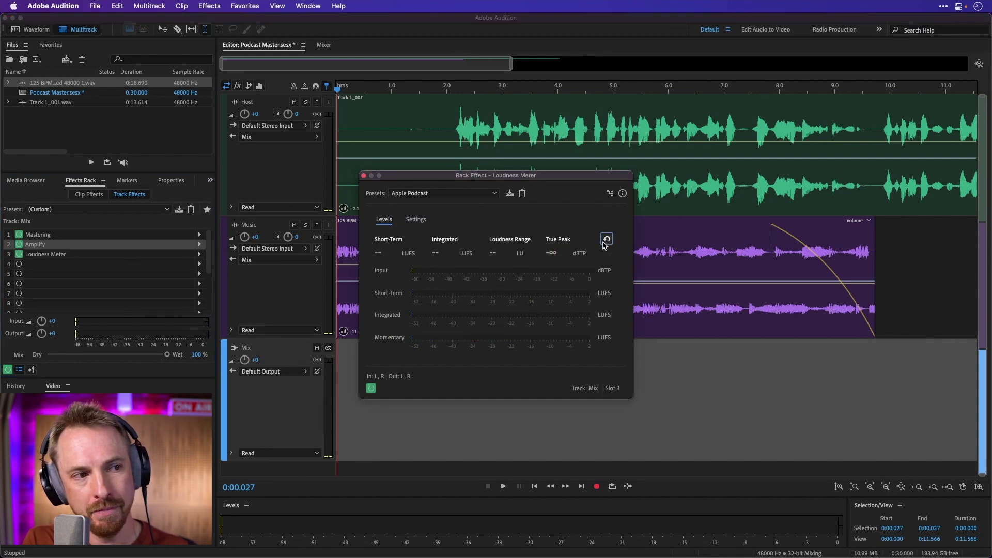
pyautogui.press('space')
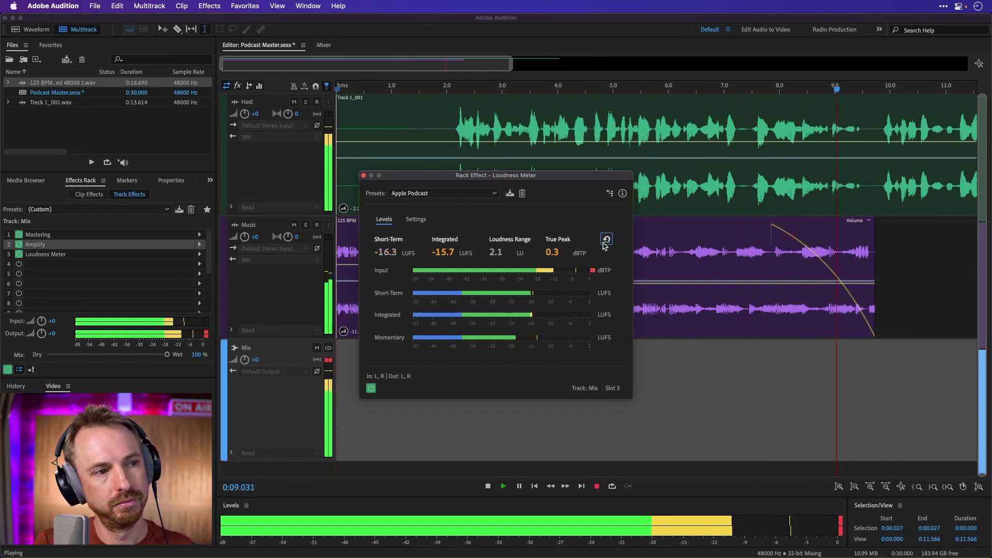
pyautogui.press('space')
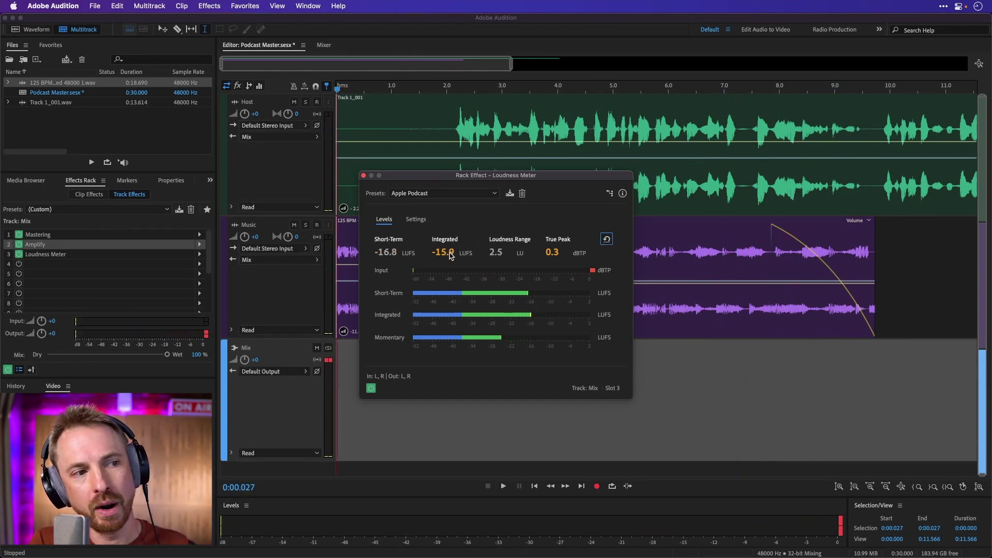
# Lower the Amplify effect's gain to 0.7 dB
pyautogui.doubleClick(58, 246)
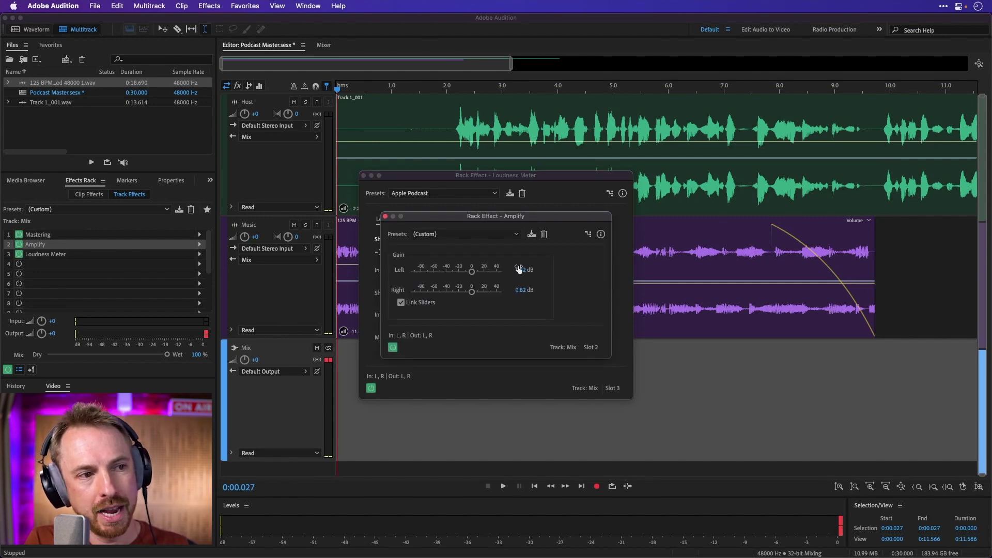
pyautogui.click(518, 269)
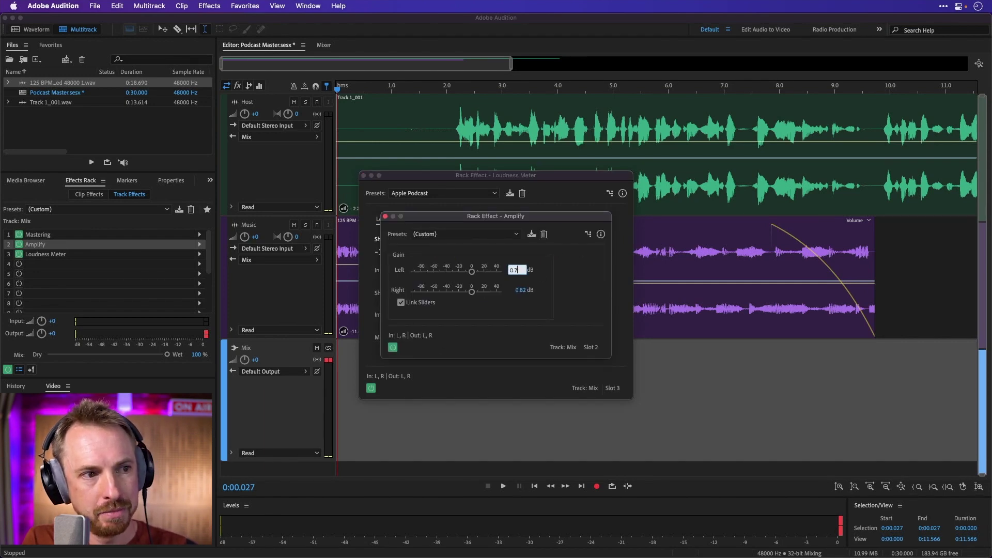
pyautogui.press('Return')
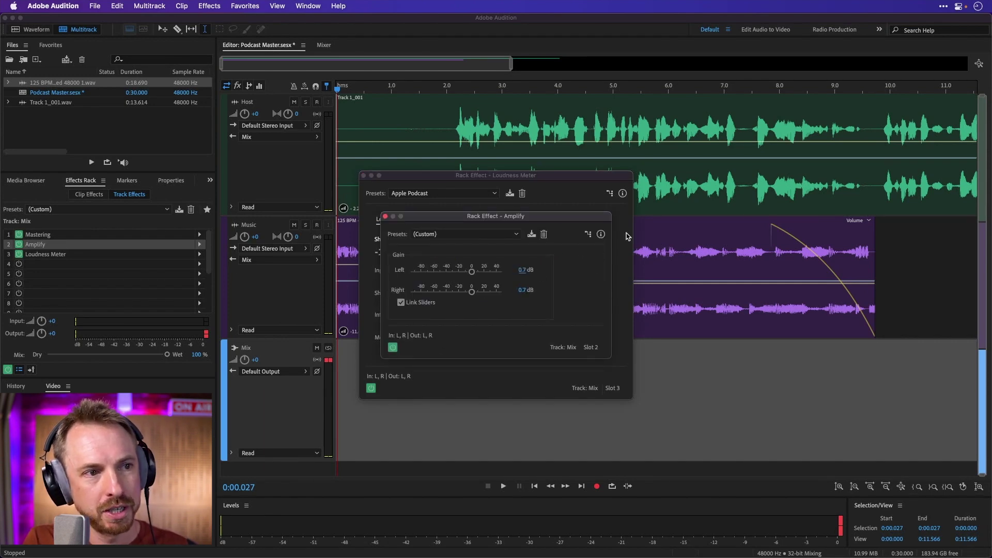
pyautogui.click(385, 216)
# Reset the meters, replay the mix to read -16.1 LUFS integrated, and close the Loudness Meter
pyautogui.click(603, 241)
pyautogui.press('space')
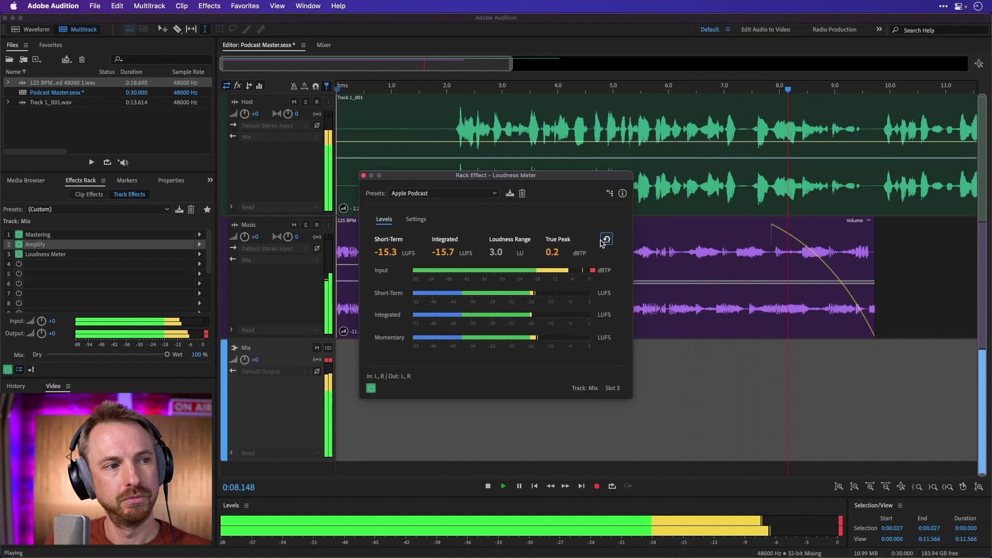
pyautogui.press('space')
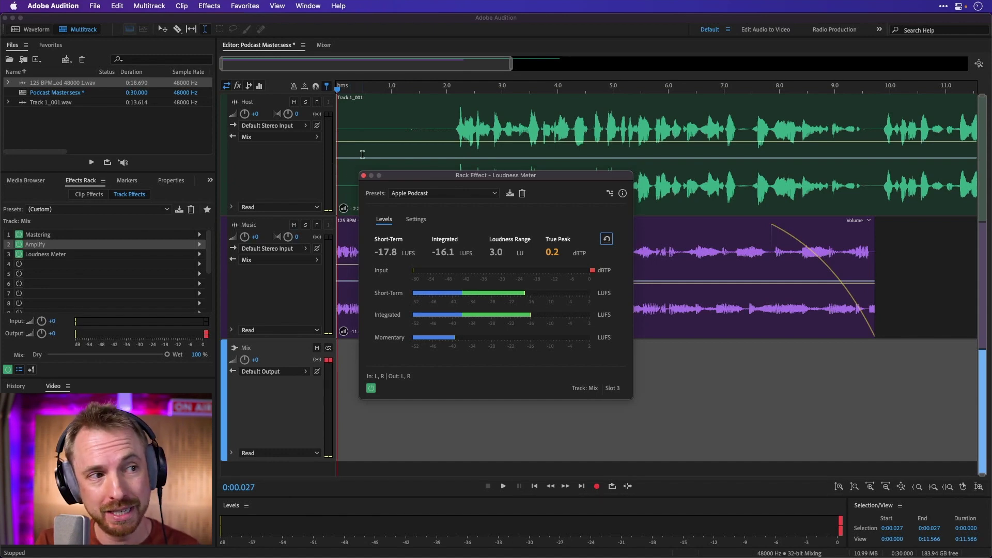
pyautogui.click(363, 176)
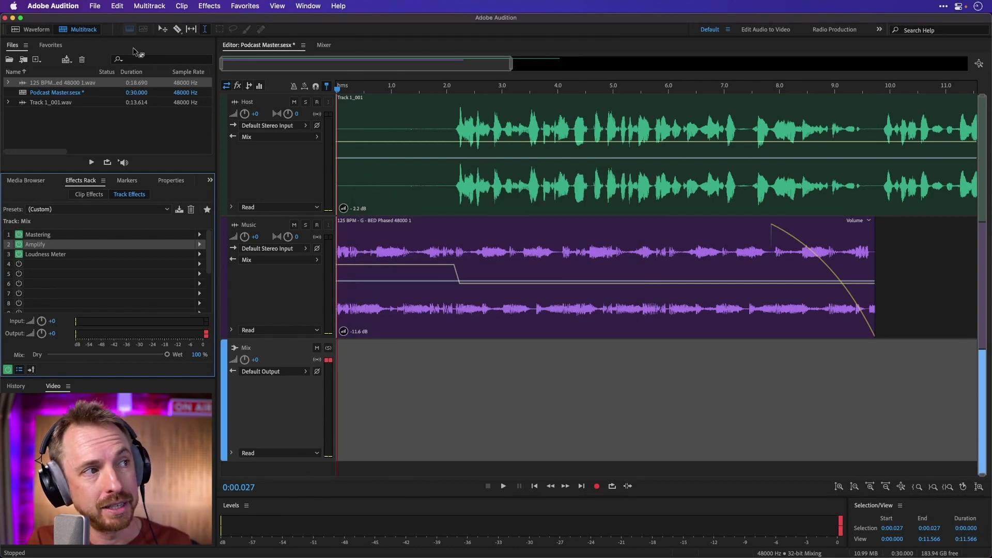
# Start an entire-session multitrack mixdown export with MP3 Audio as the format
pyautogui.click(95, 6)
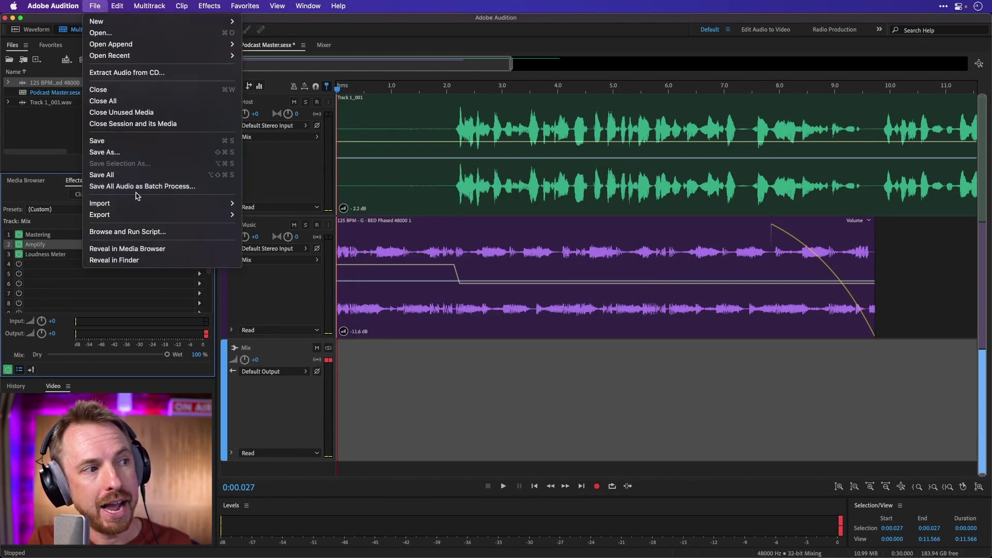
pyautogui.moveTo(139, 205)
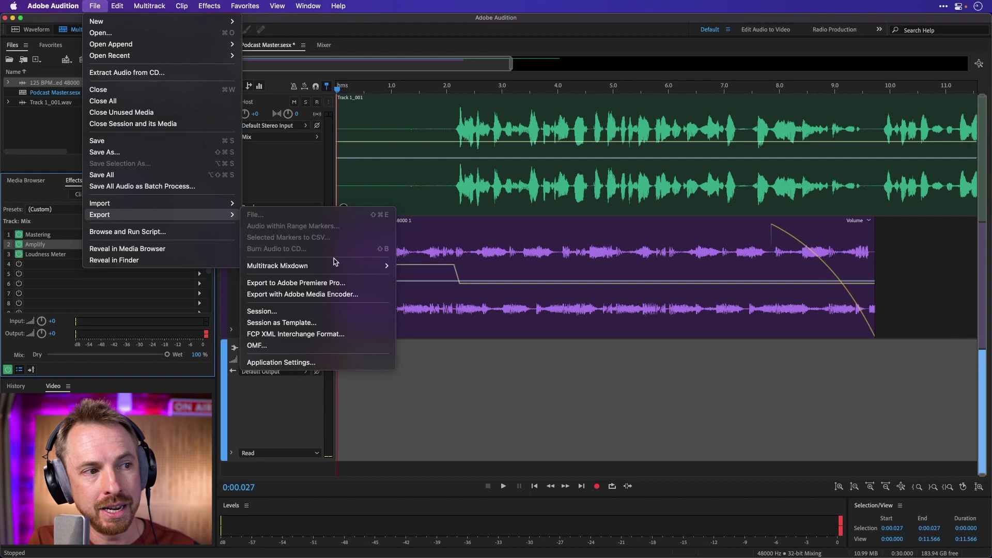
pyautogui.moveTo(349, 267)
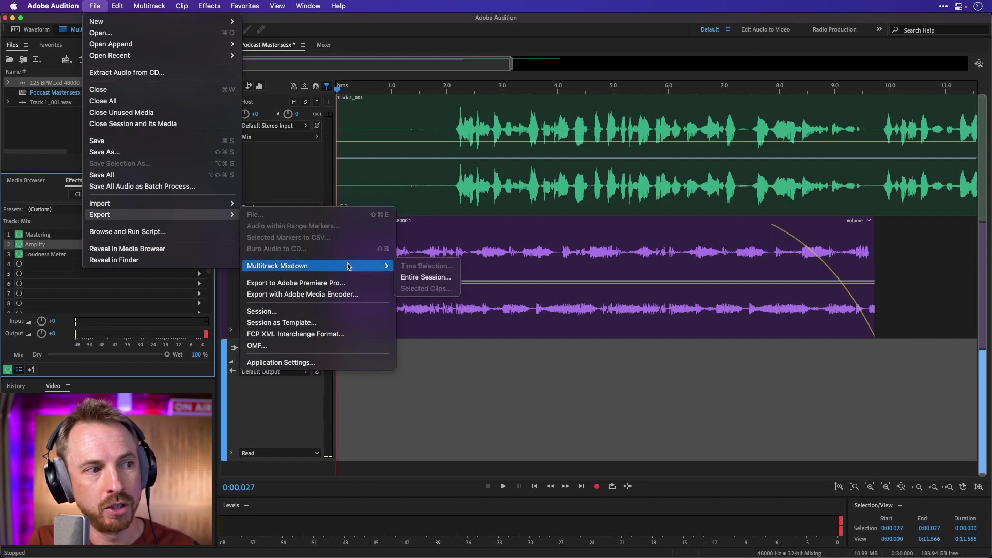
pyautogui.click(425, 277)
pyautogui.click(504, 217)
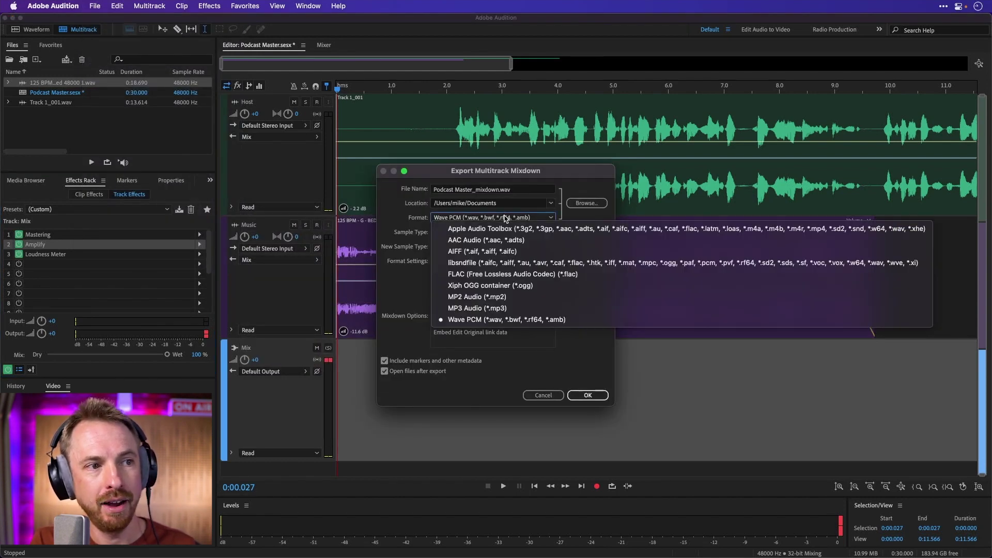
pyautogui.click(499, 308)
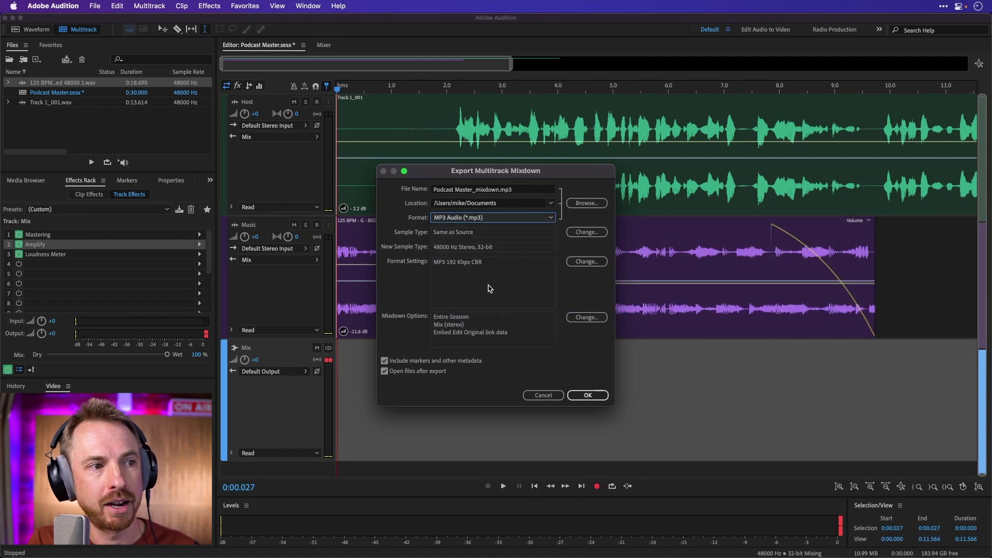
# Set the MP3 encoding bitrate to 128 Kbps CBR
pyautogui.click(589, 262)
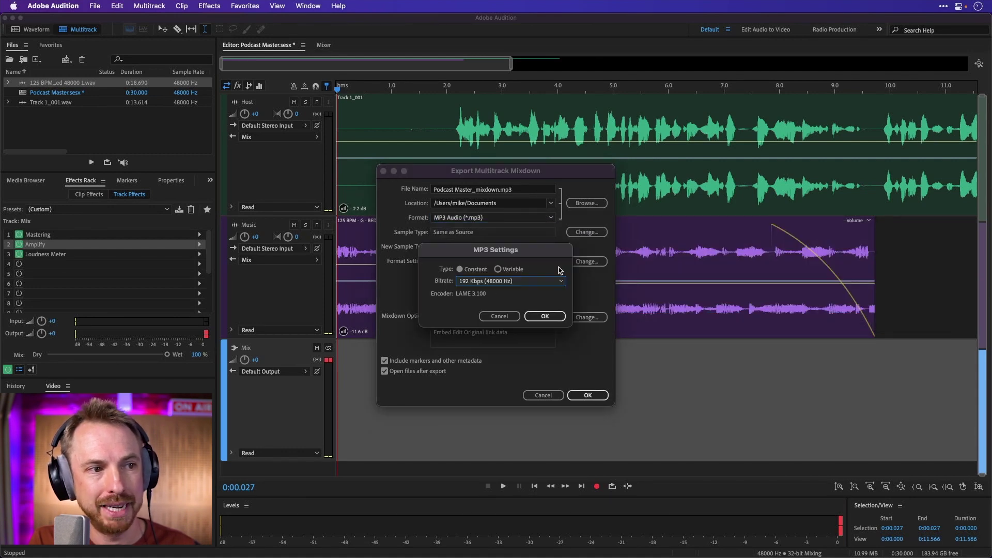
pyautogui.click(483, 282)
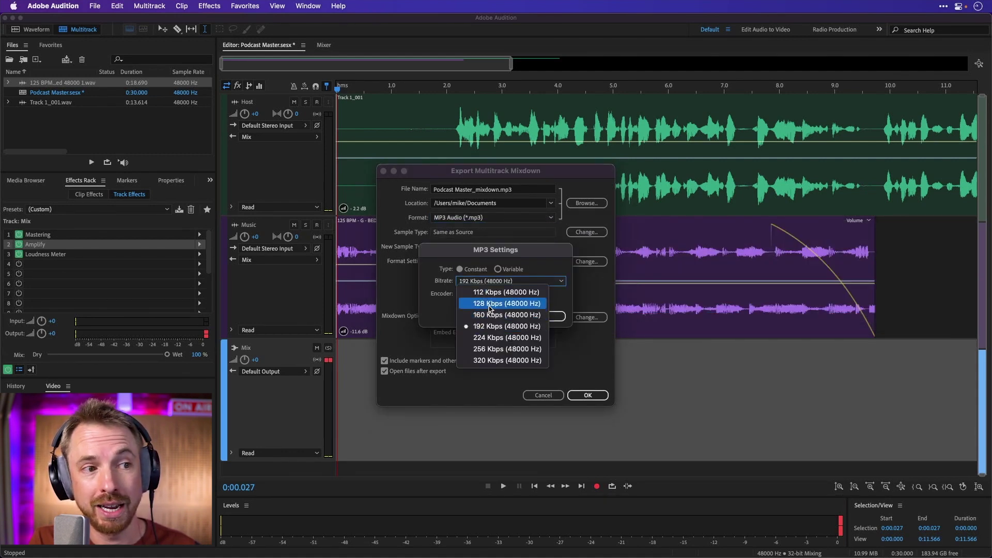
pyautogui.click(490, 304)
pyautogui.click(542, 317)
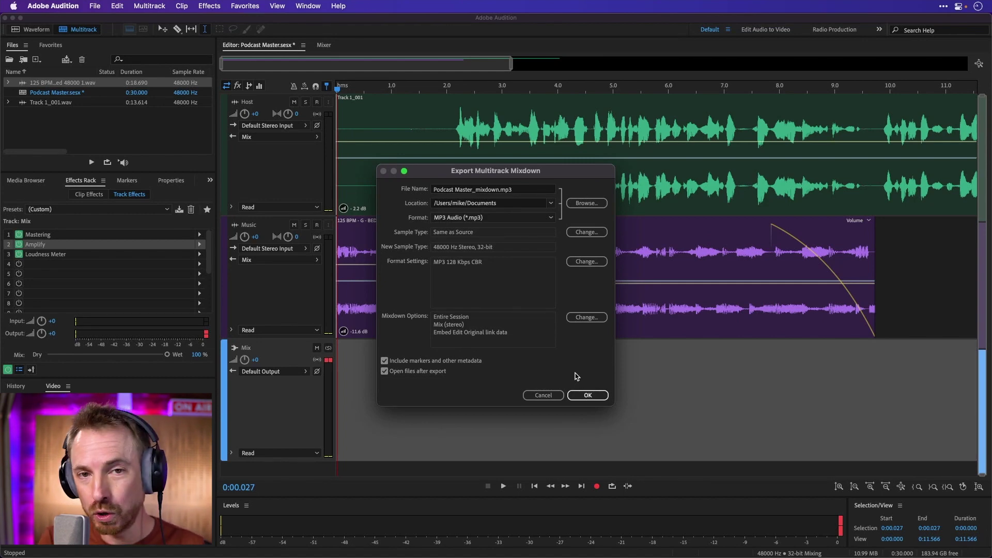
# Dismiss the export dialog and mix the entire session down to a new file
pyautogui.press('Escape')
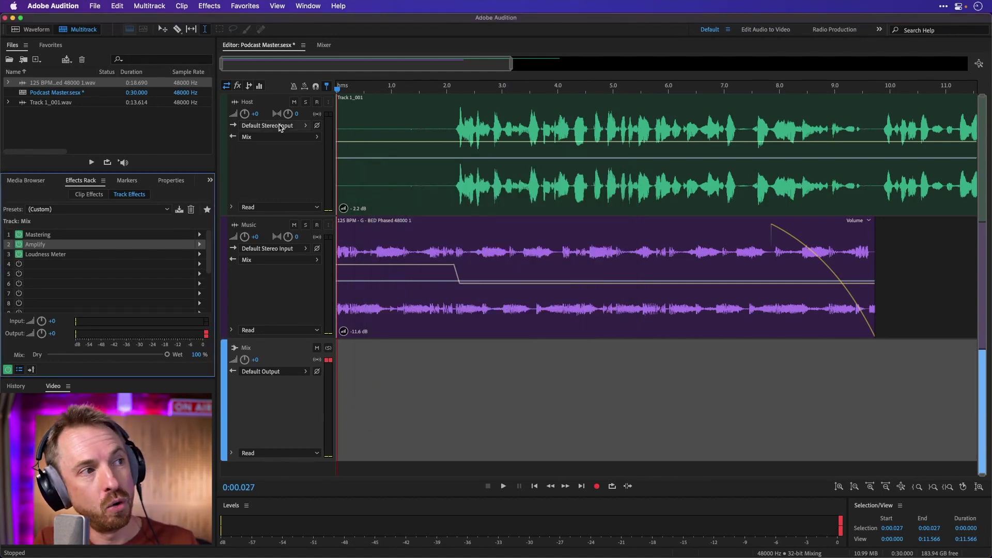
pyautogui.click(153, 6)
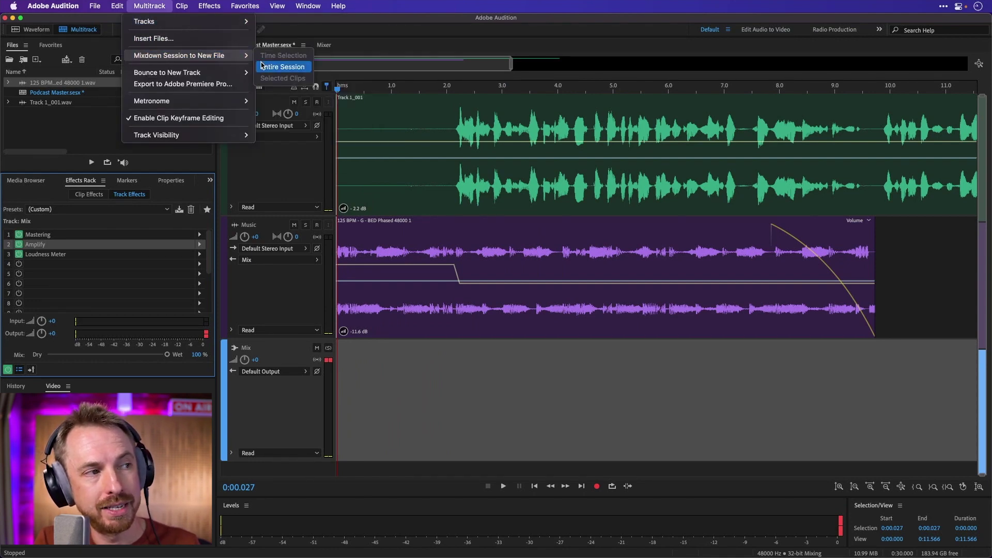
pyautogui.click(266, 66)
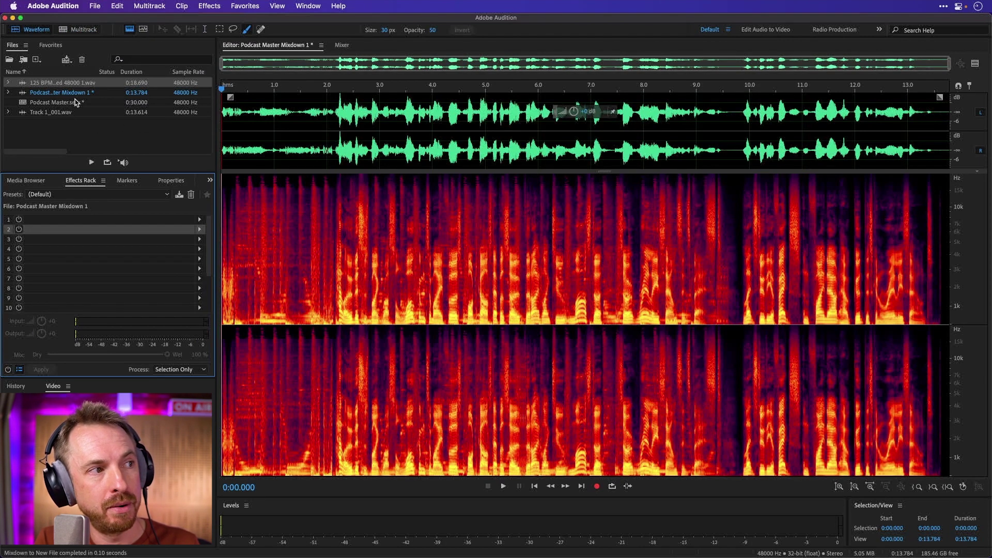
# Load the mixdown into Match Loudness, which reads -16 LUFS, and enable exporting matched files
pyautogui.click(308, 5)
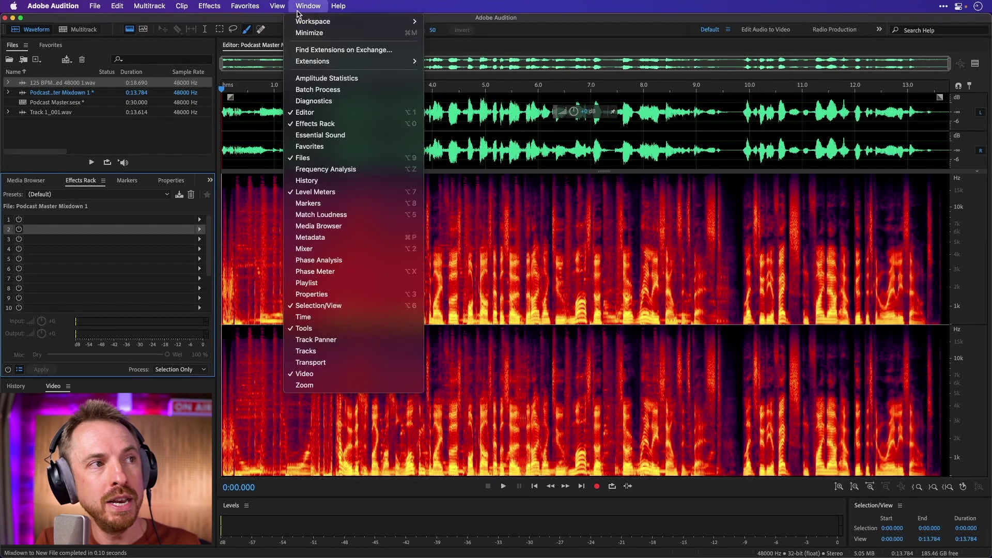
pyautogui.click(337, 215)
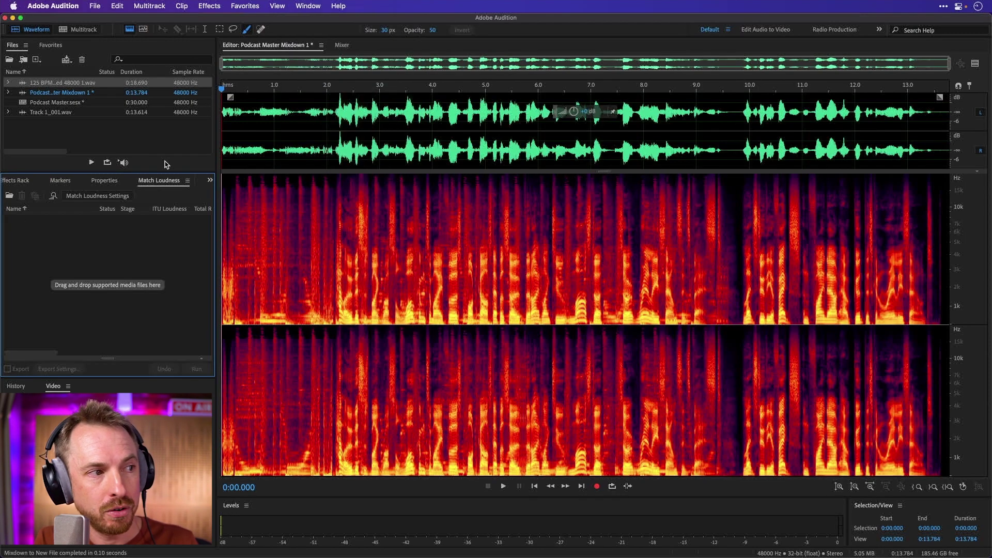
pyautogui.moveTo(62, 93); pyautogui.dragTo(135, 299)
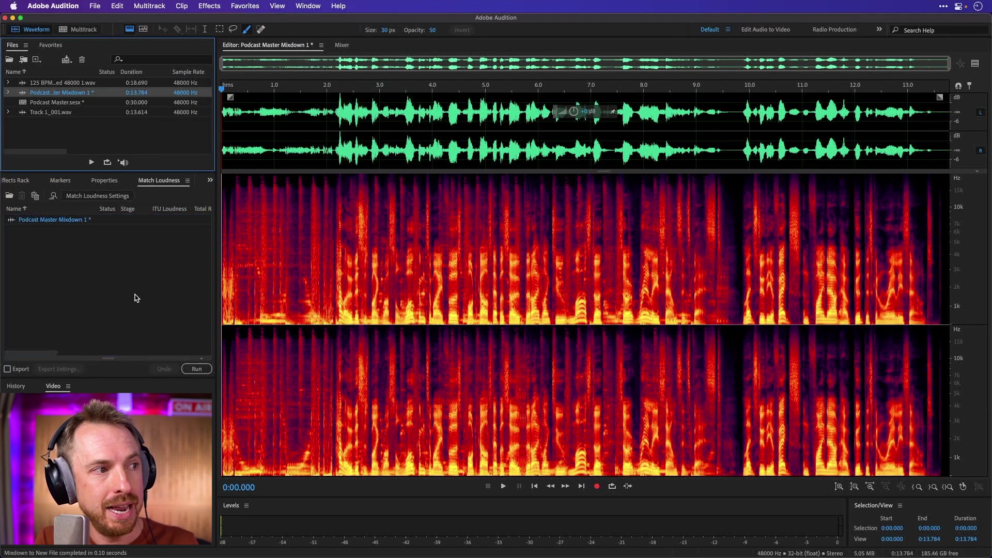
pyautogui.click(54, 196)
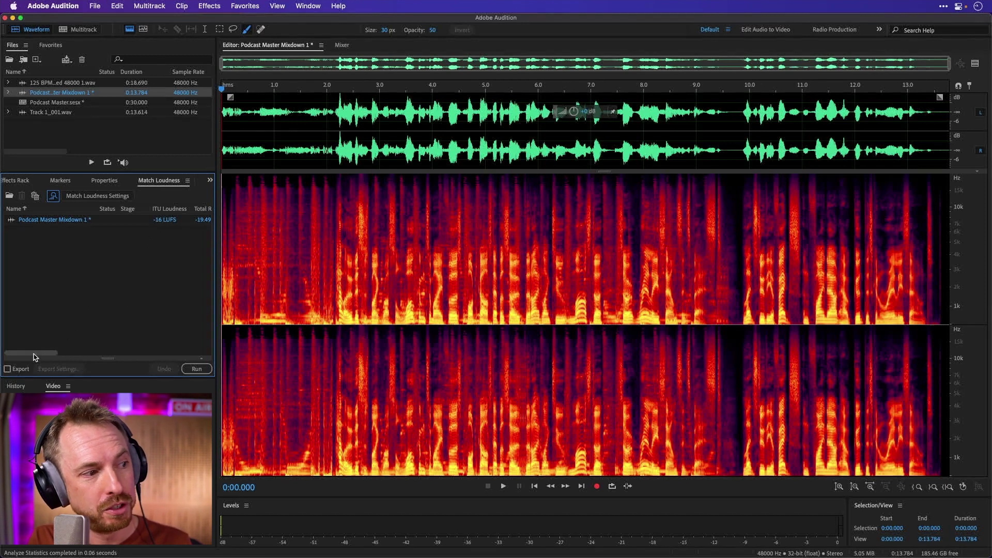
pyautogui.click(8, 368)
# Run Match Loudness on the mixdown at a -23 LUFS target with export enabled
pyautogui.click(53, 369)
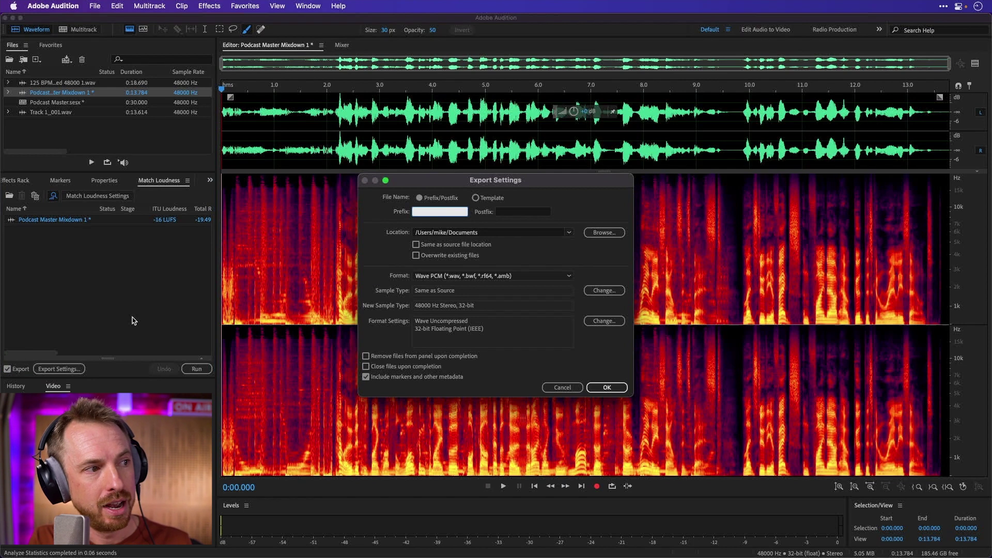
pyautogui.press('Return')
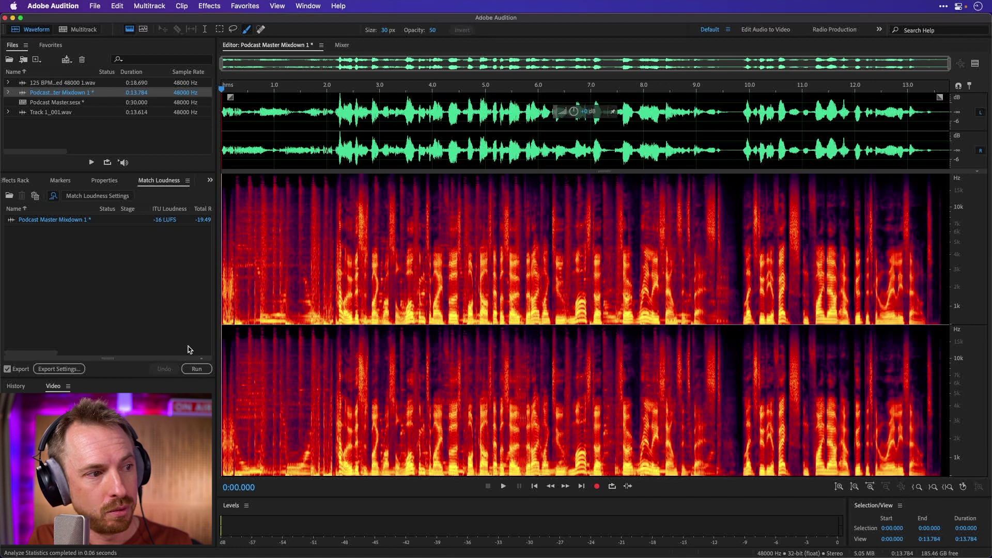
pyautogui.click(196, 358)
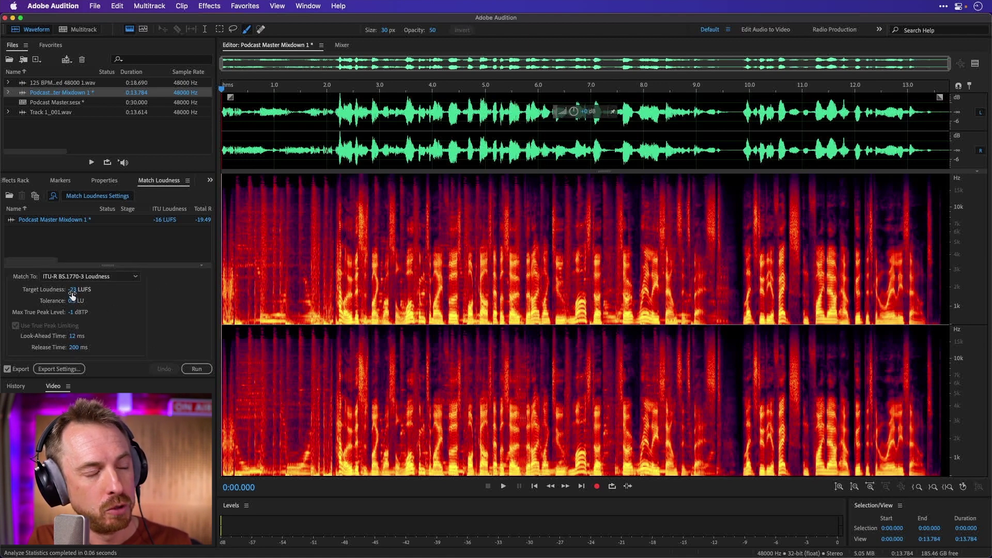
pyautogui.click(201, 371)
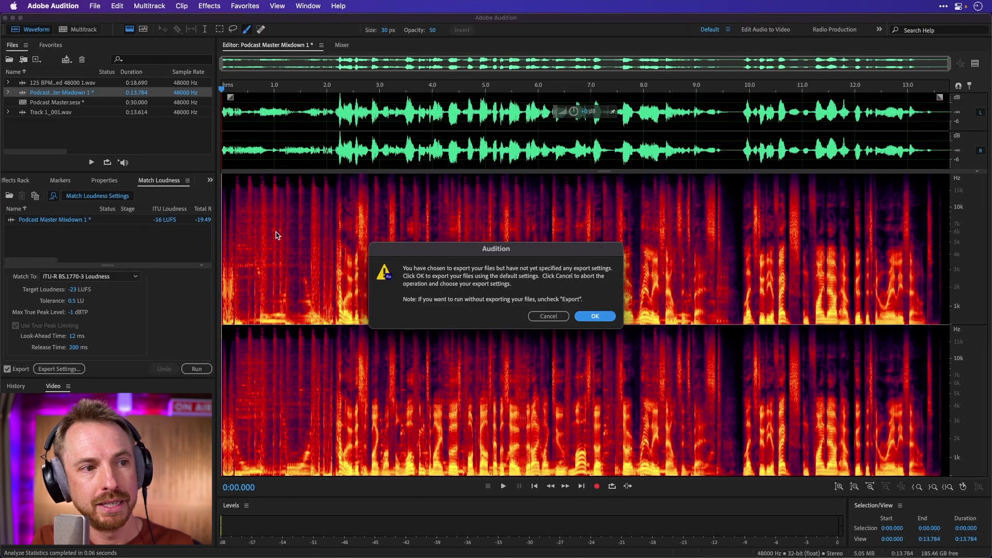
pyautogui.click(588, 316)
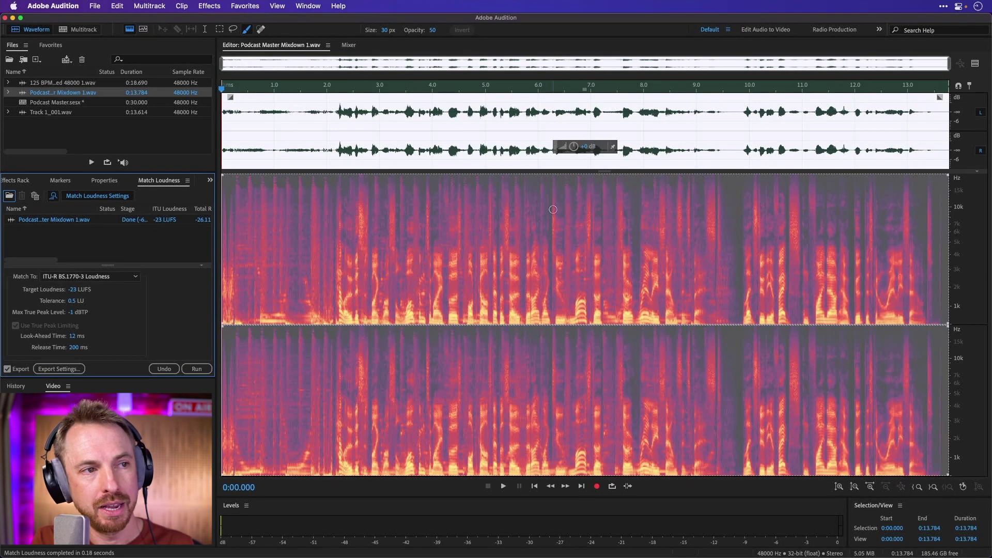